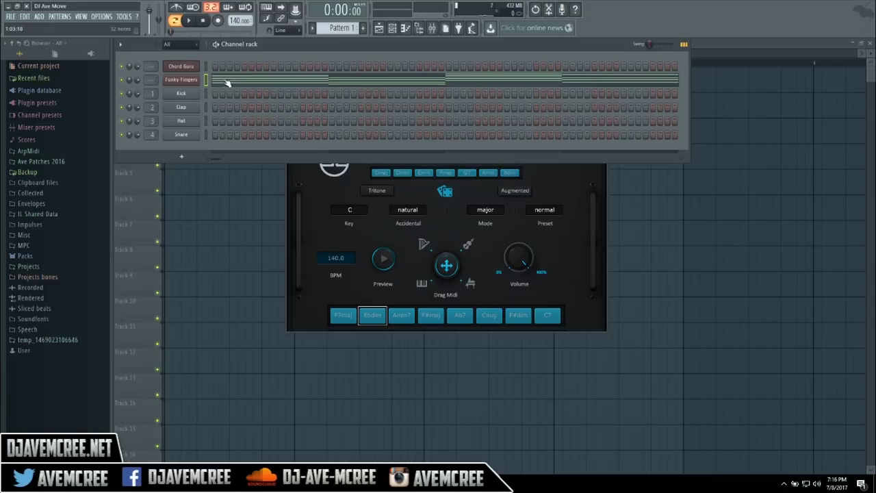
- Open the Funky Fingers instrument and play Pattern 1 to hear its existing chords
left_click(180, 79)
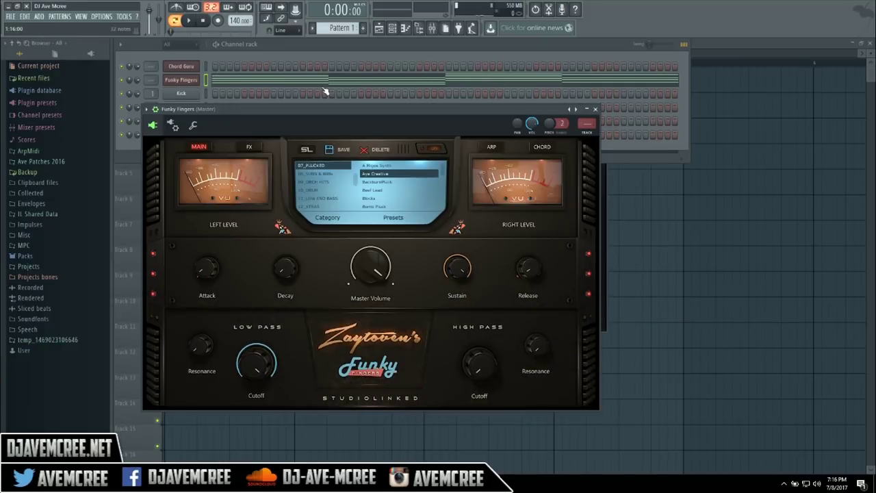
key("space")
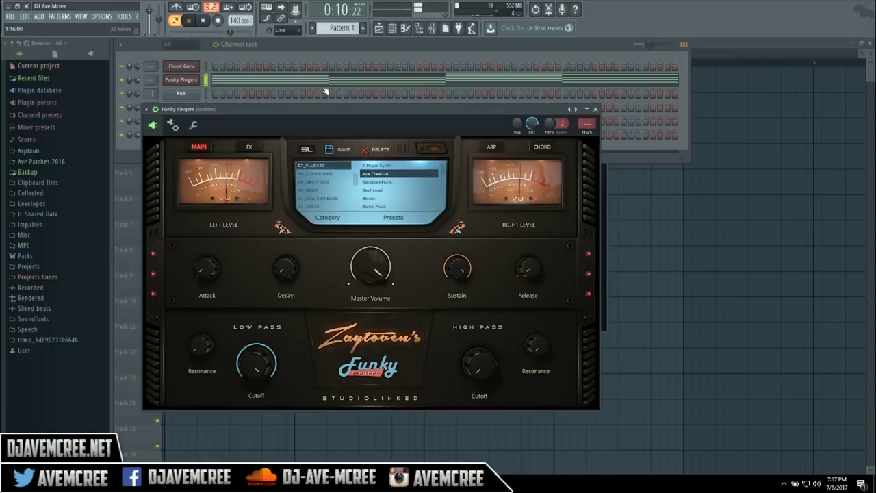
key("space")
- Open the Chord Guru plugin and set its key to D
left_click(191, 68)
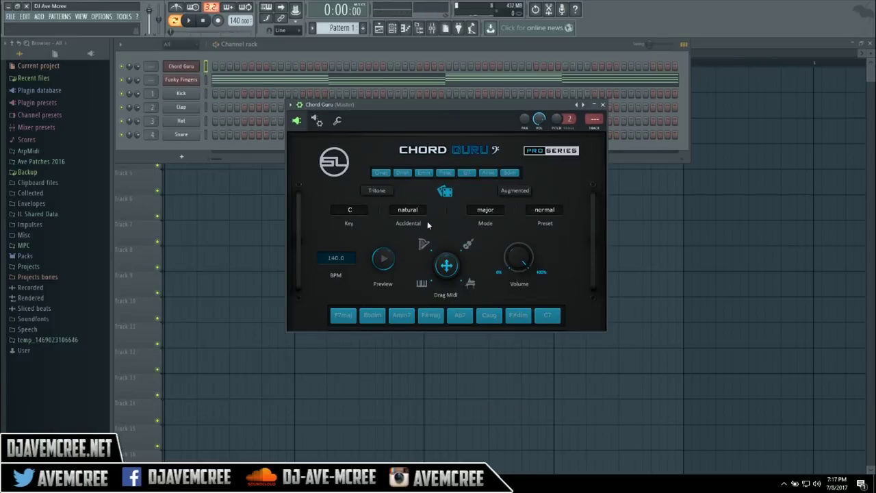
left_click(353, 210)
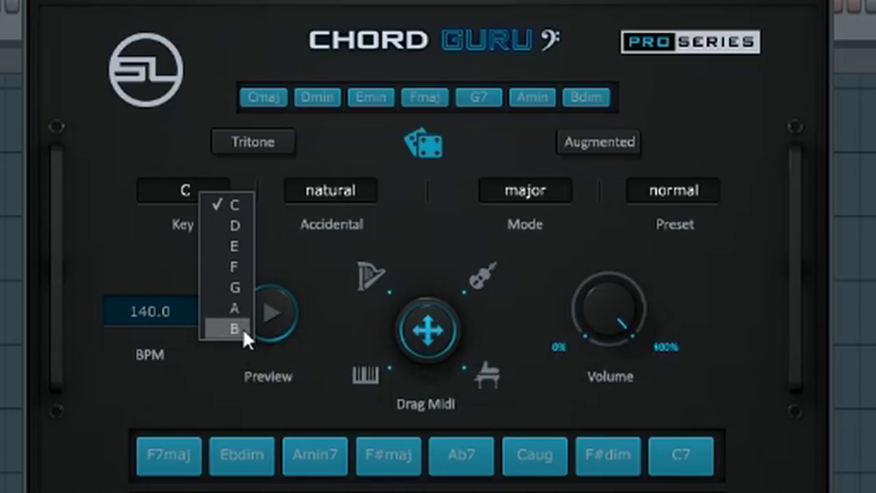
left_click(182, 137)
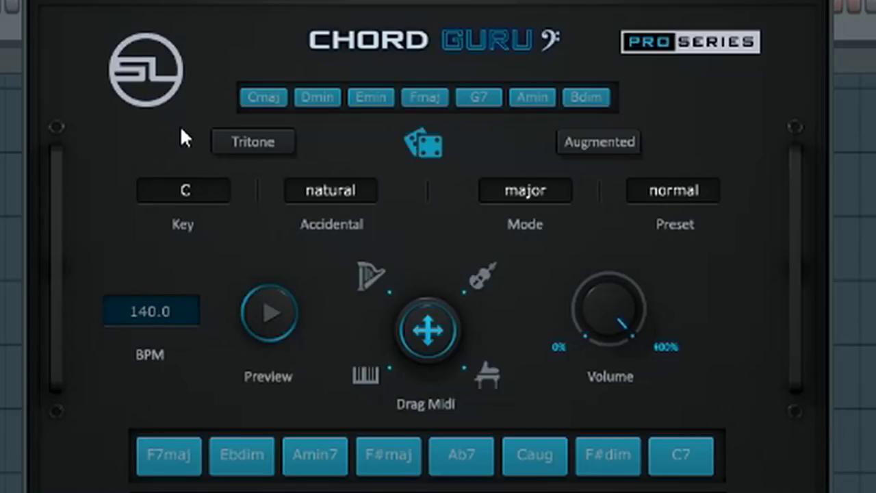
left_click(187, 188)
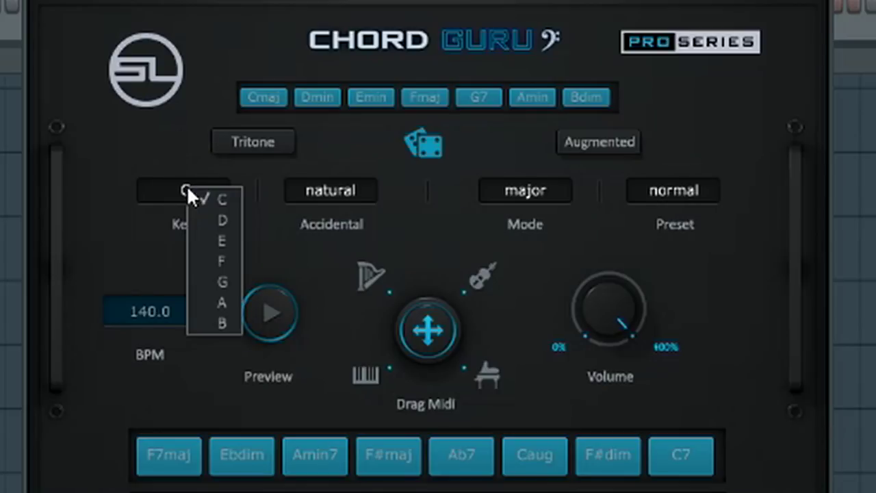
left_click(212, 219)
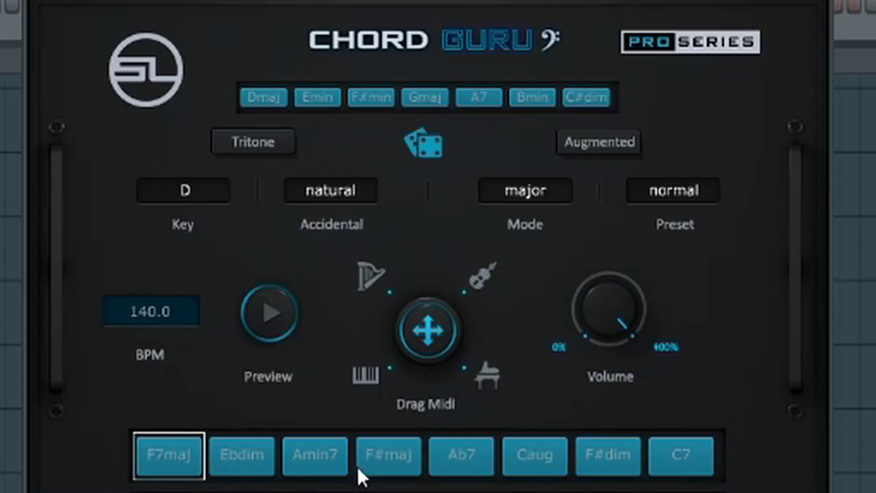
- Assign Dmaj to the first chord slot and Gmaj to the third slot, and preview the progression
left_click(276, 99)
left_click(295, 452)
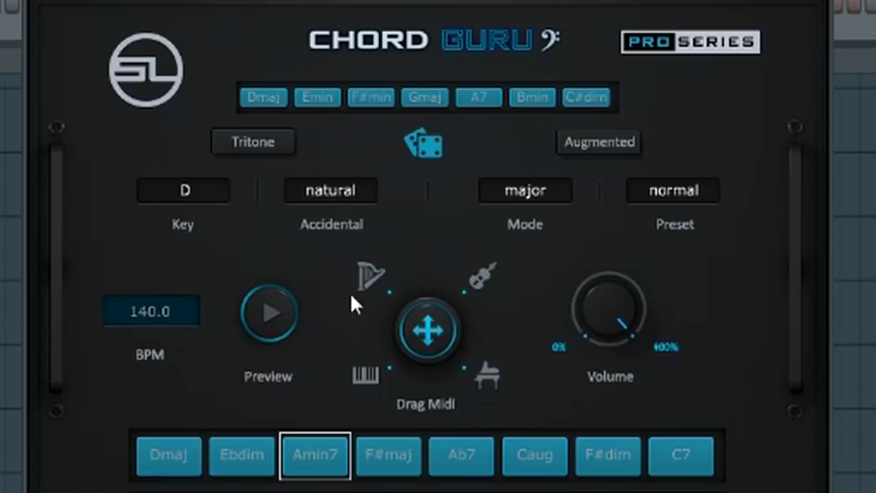
left_click(434, 89)
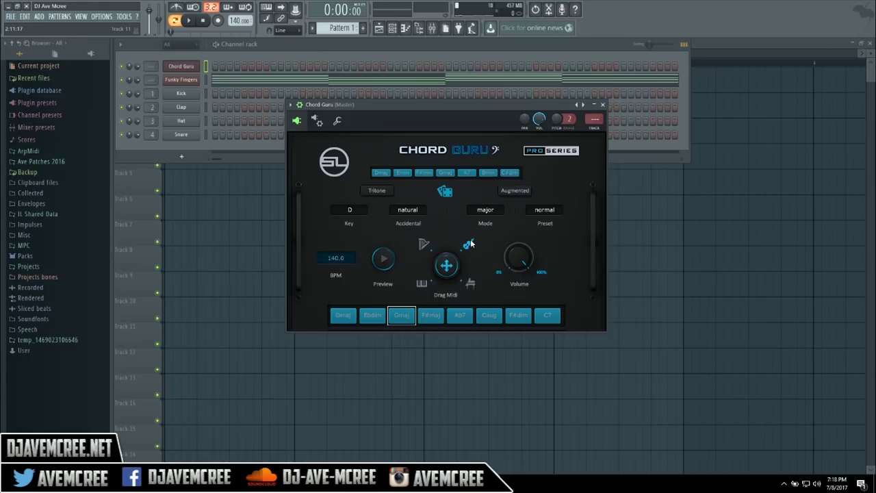
left_click(386, 260)
- Set Chord Guru's accidental to b, the mode to minor and the preset to jazzy 1
left_click(413, 211)
left_click(416, 210)
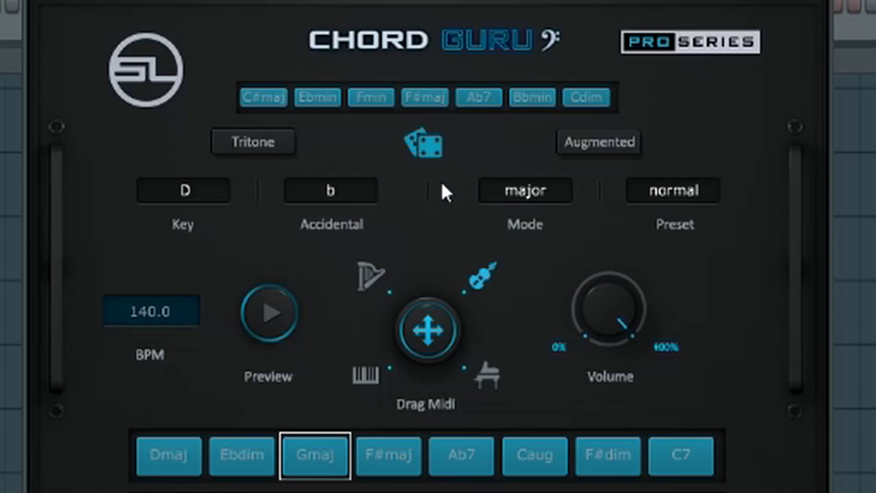
left_click(525, 191)
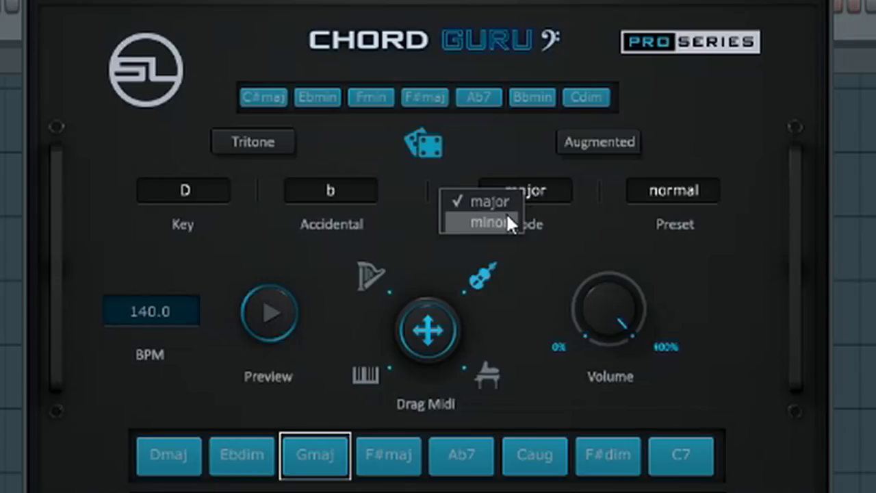
left_click(508, 223)
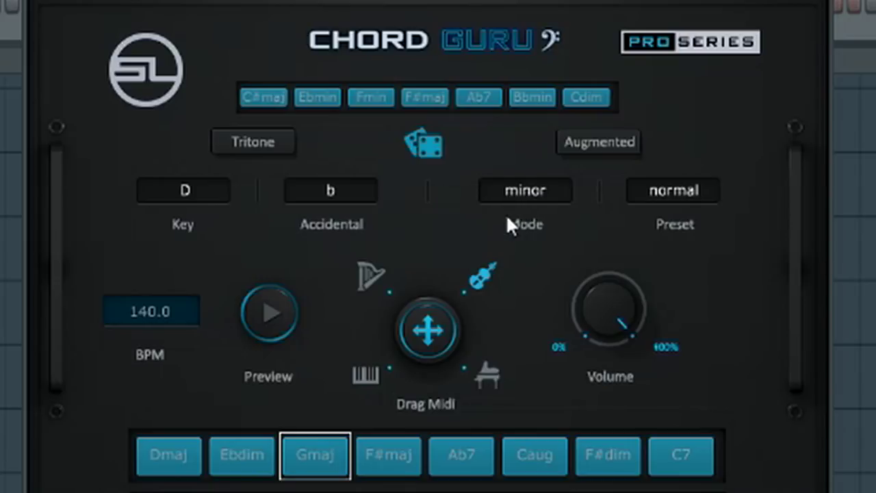
left_click(697, 195)
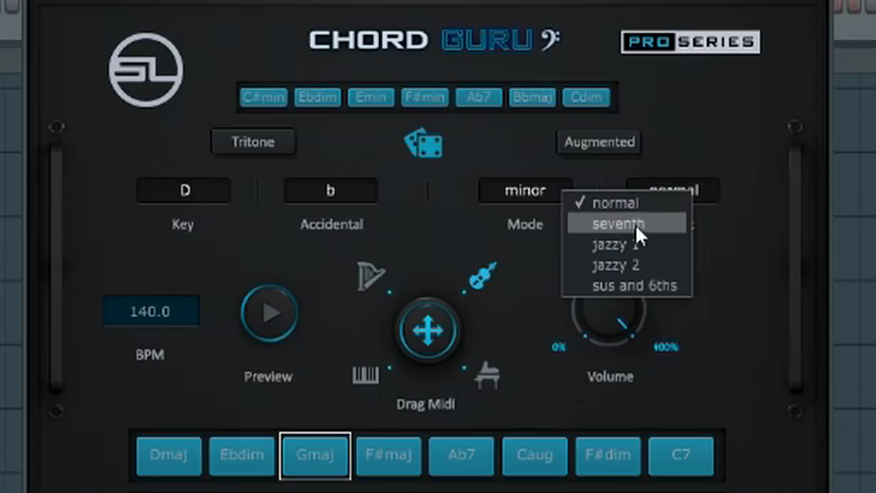
left_click(635, 245)
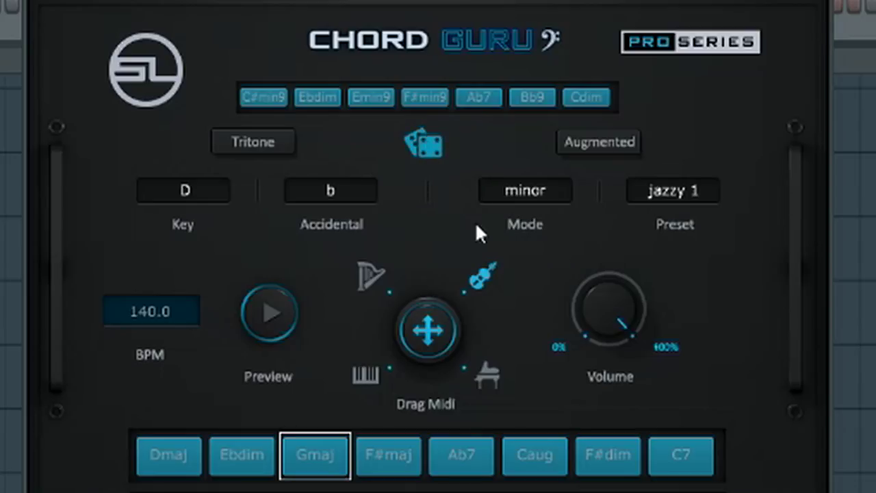
- Randomize the eight-chord progression, preview it, and transfer its MIDI to the Funky Fingers channel
left_click(429, 146)
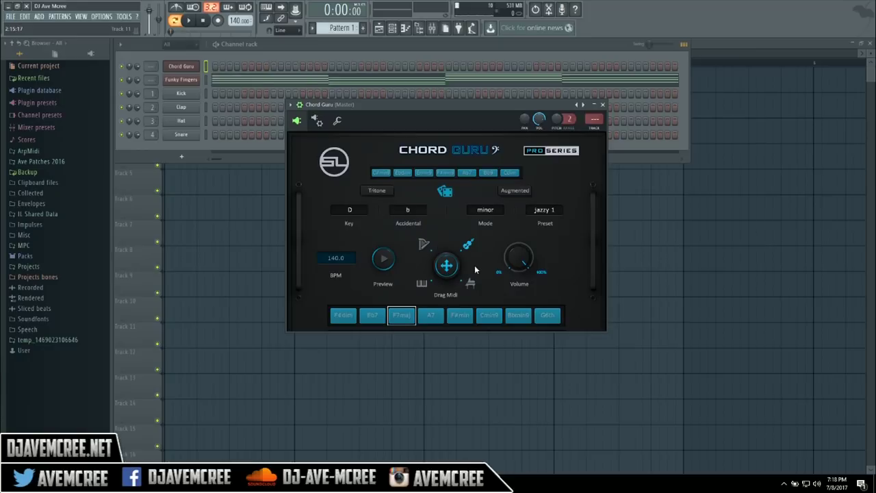
left_click(383, 258)
left_click_drag(446, 266, 303, 85)
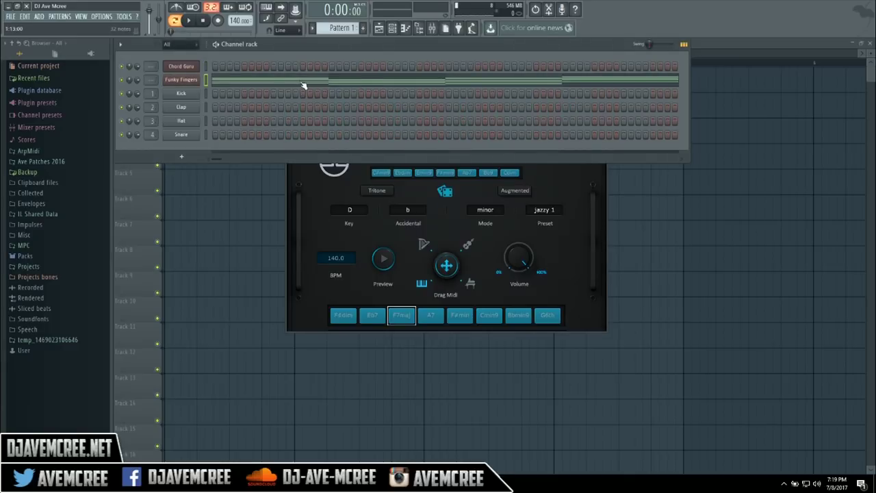
- Play Pattern 1 to hear the new progression on Funky Fingers, and bring the Chord Guru window back to the front
left_click(194, 23)
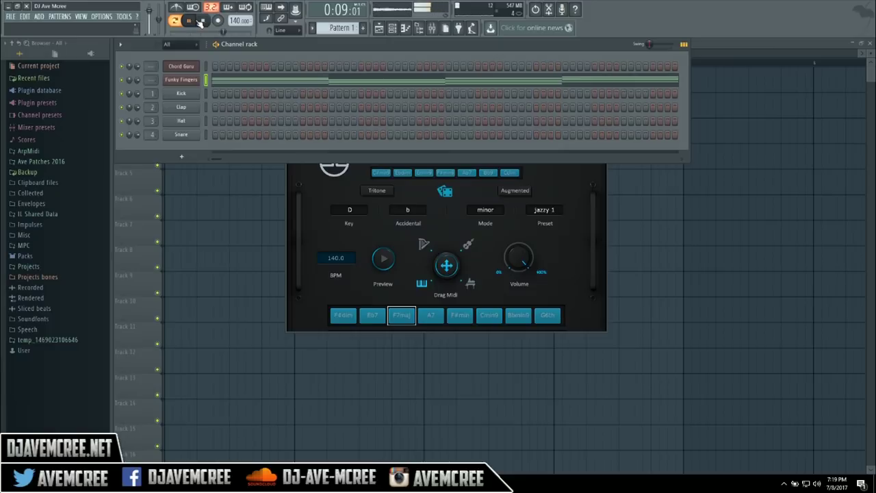
left_click(203, 21)
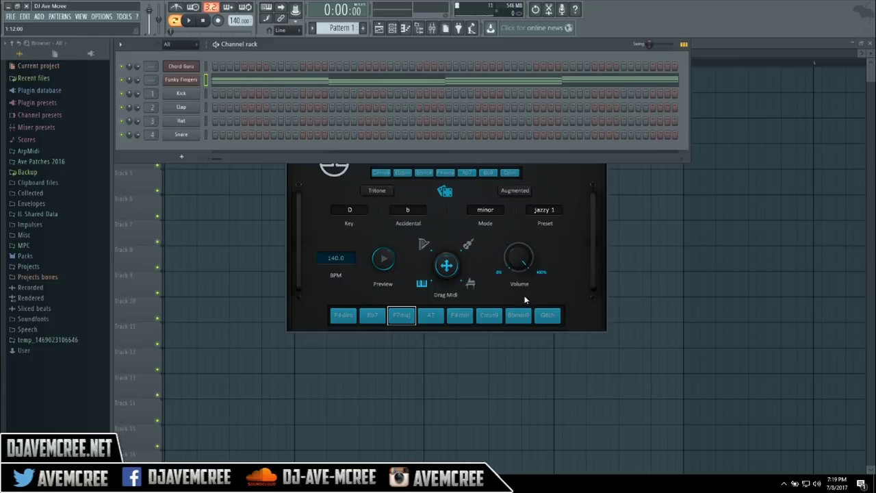
left_click(579, 248)
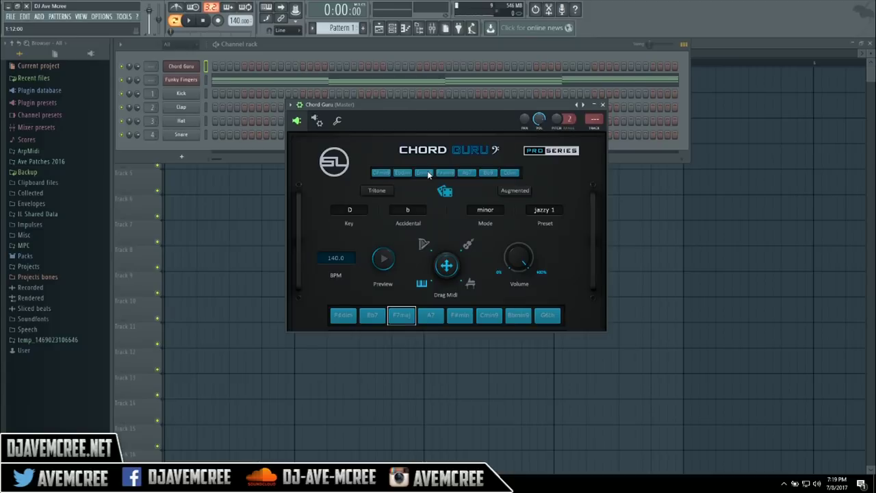
- Open the Funky Fingers notes in the piano roll and play back the opening chords
left_click(321, 80)
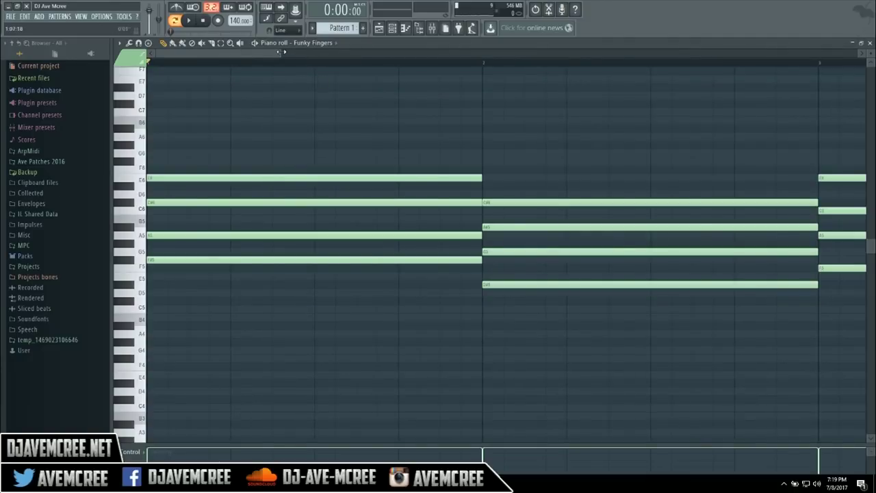
scroll(282, 53, "down", 2)
scroll(282, 53, "up", 2)
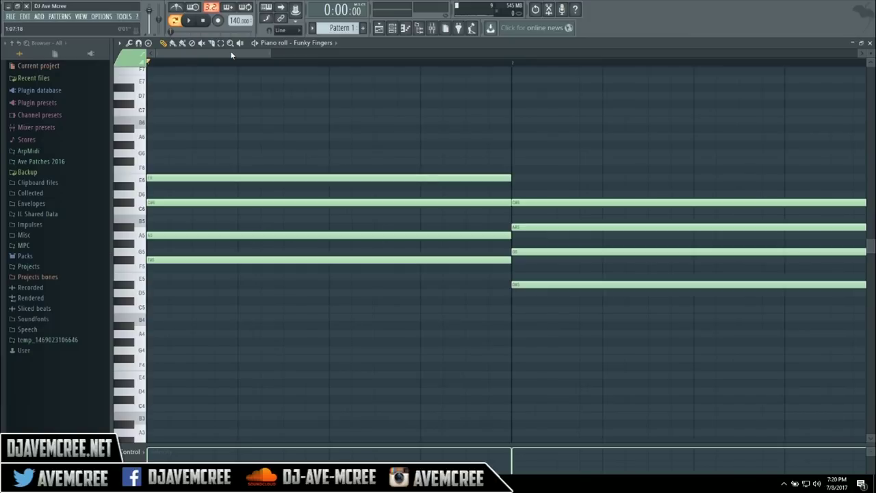
left_click_drag(271, 53, 512, 48)
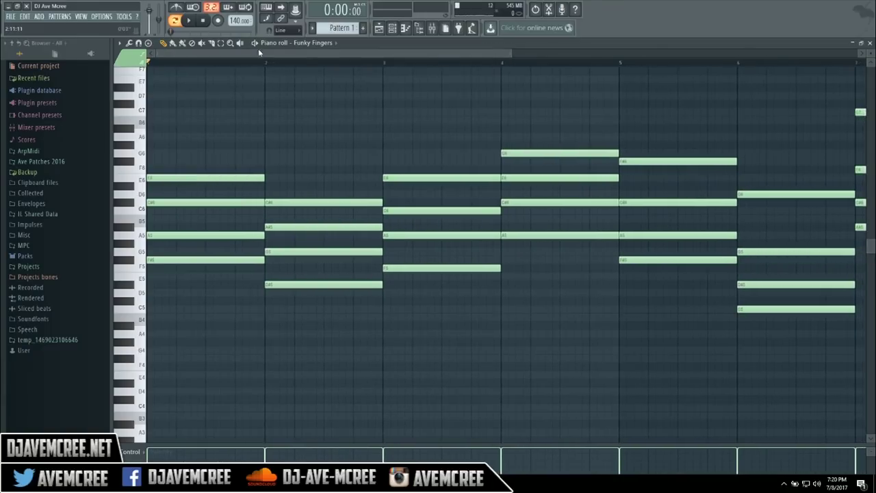
left_click(191, 21)
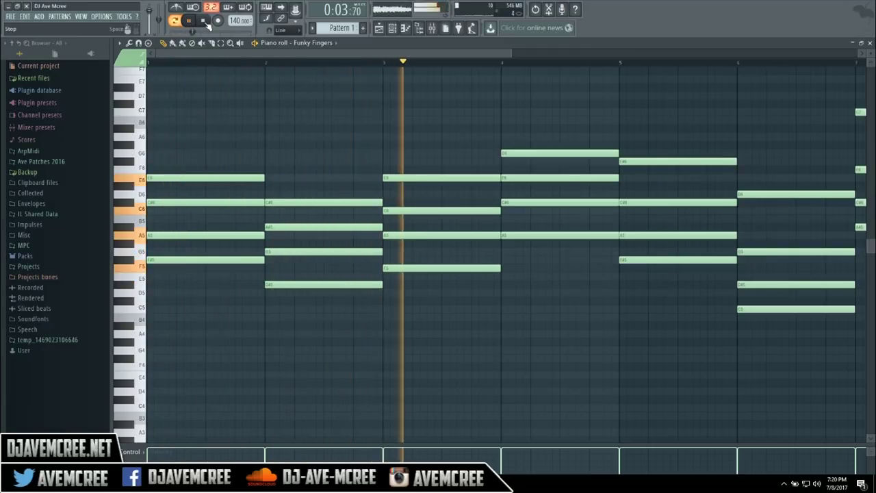
left_click(205, 22)
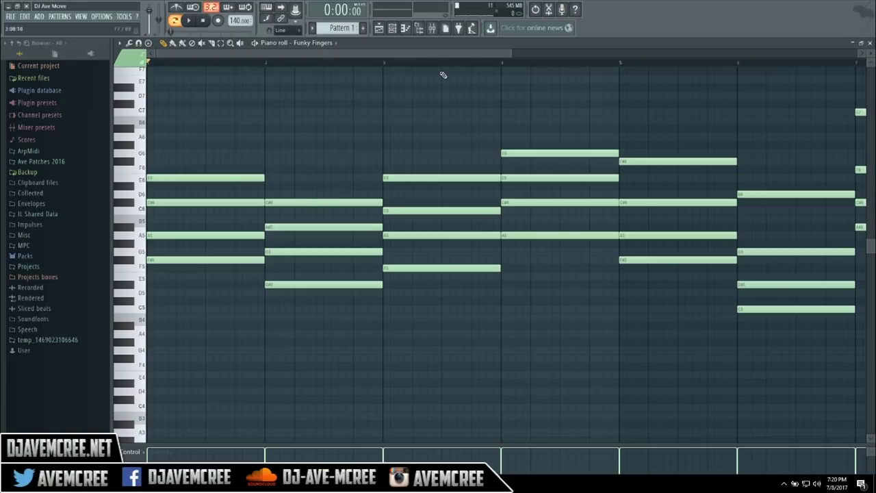
- Shorten all notes of the progression to half a bar each and clear the selection
key("ctrl+a")
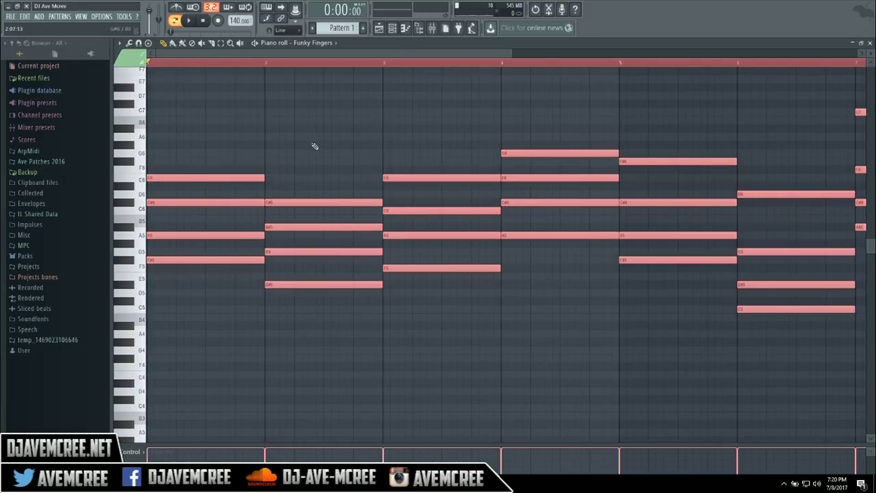
left_click_drag(264, 177, 205, 176)
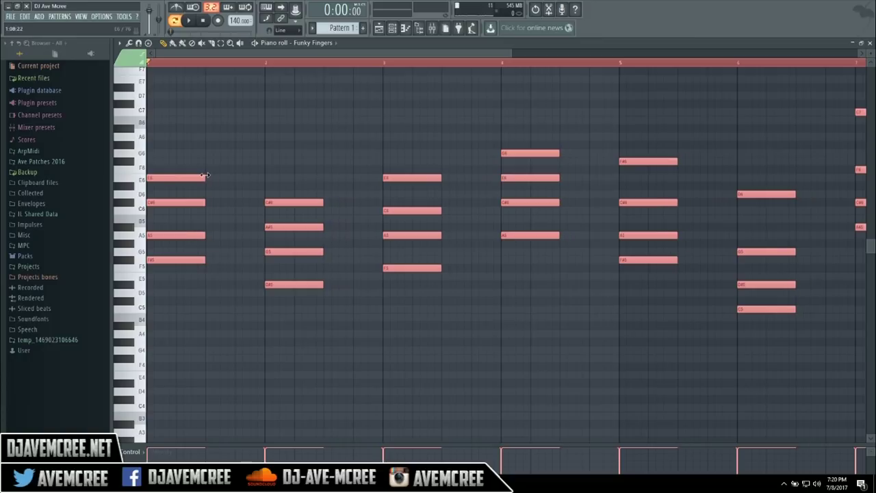
left_click(323, 63)
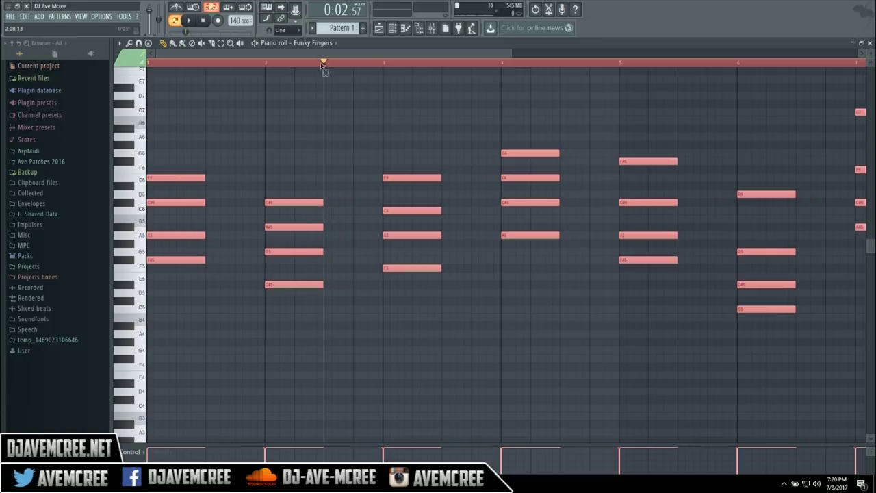
left_click(324, 66)
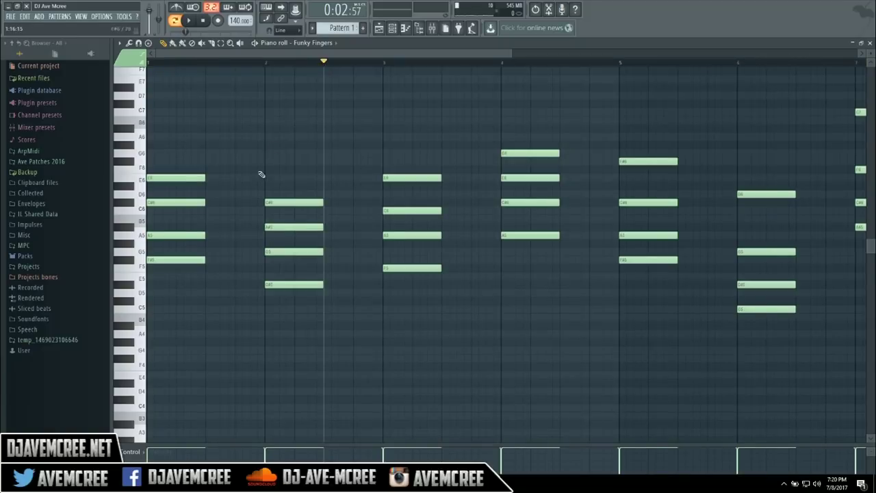
- Move the second chord to the middle of bar 1 and the third chord to the start of bar 2
left_click_drag(266, 168, 309, 308)
left_click_drag(305, 204, 246, 203)
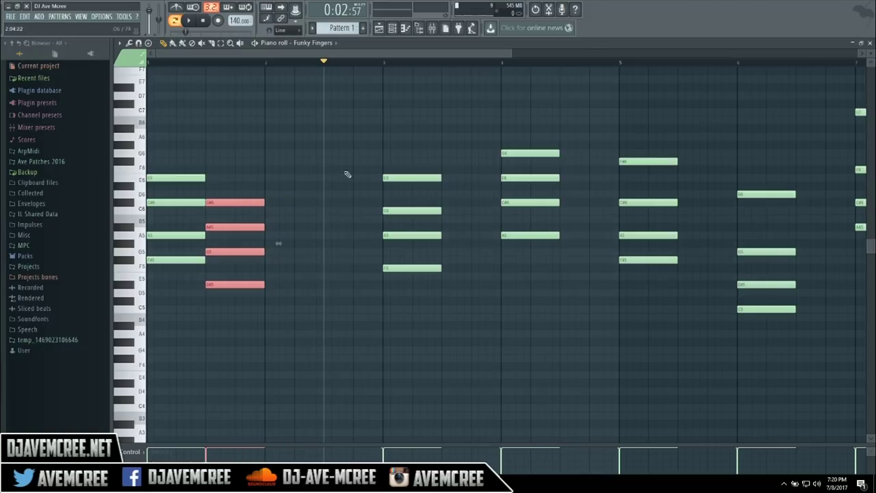
left_click_drag(376, 157, 428, 296)
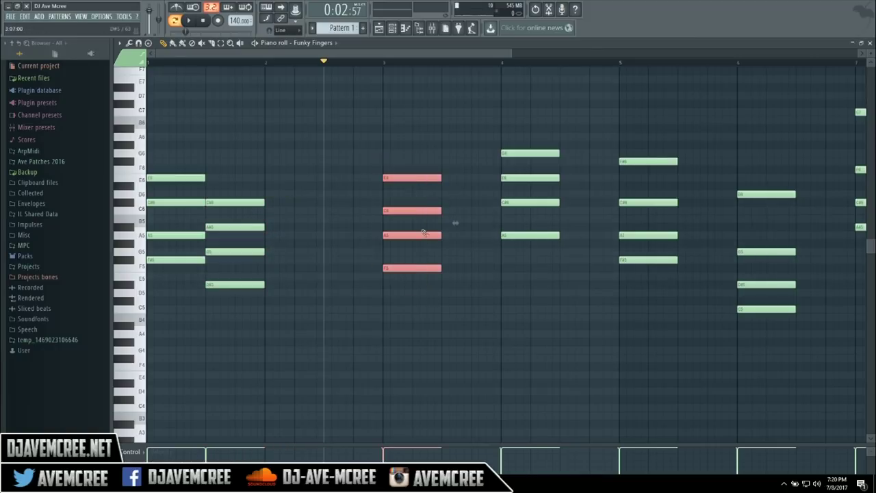
left_click_drag(420, 177, 302, 178)
- Move the fourth chord to the middle of bar 2 and the fifth chord to the start of bar 3
left_click_drag(498, 137, 550, 254)
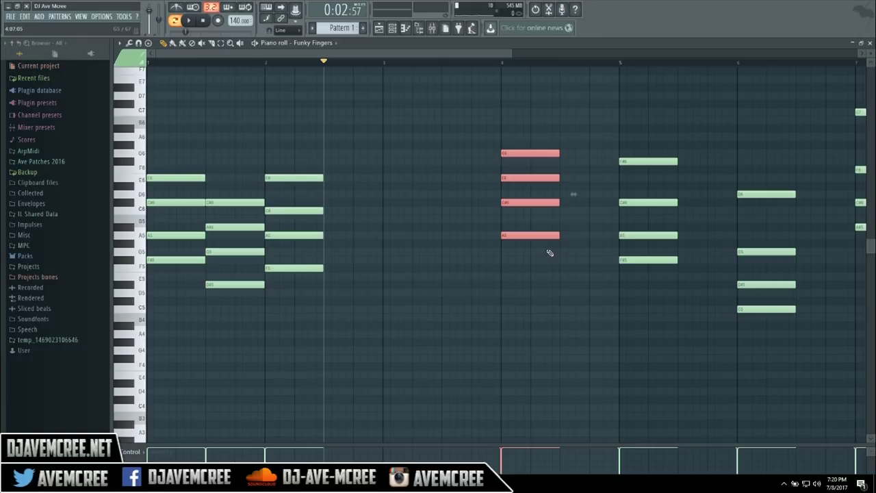
left_click_drag(544, 152, 366, 152)
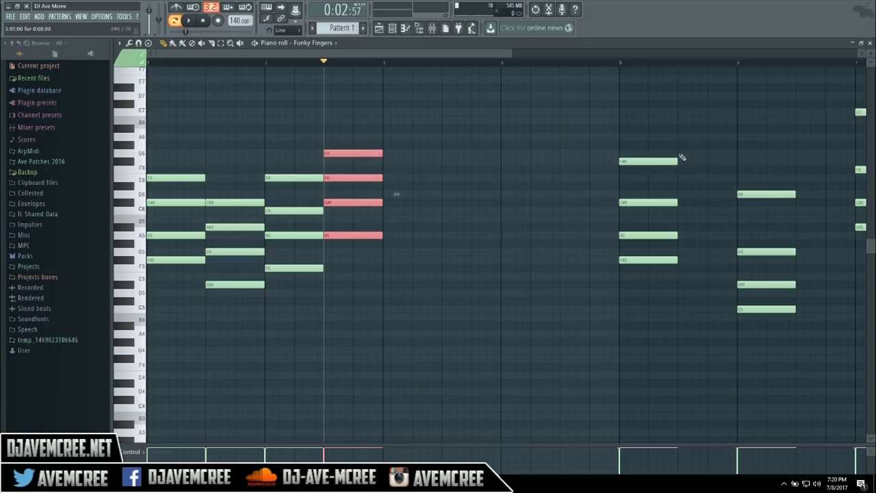
left_click_drag(514, 52, 679, 53)
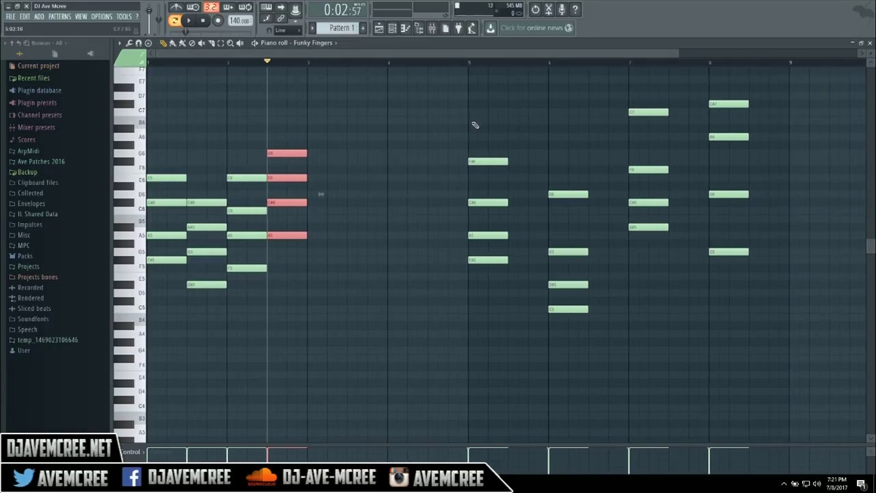
left_click_drag(469, 116, 508, 284)
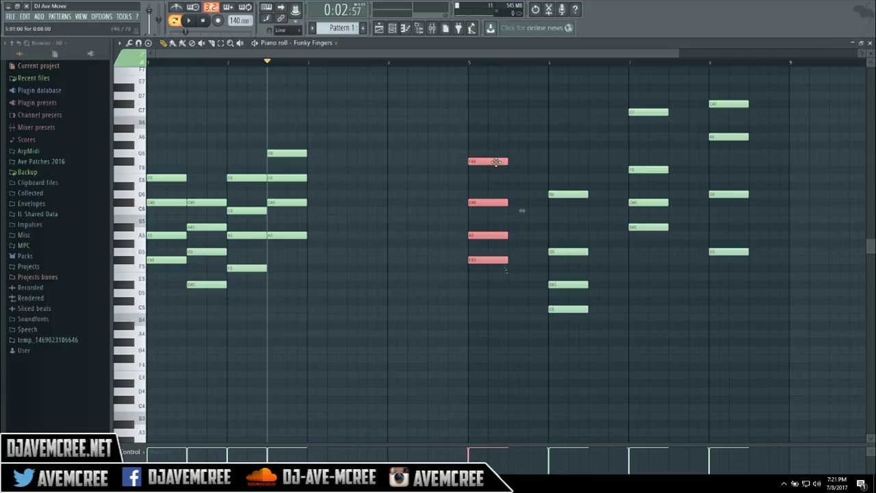
left_click_drag(492, 162, 331, 163)
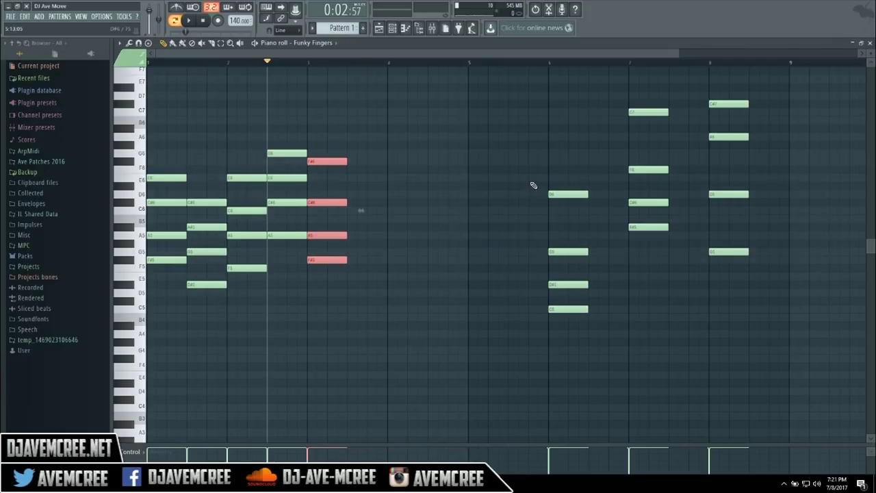
- Move the sixth chord to the middle of bar 3 and the seventh chord to the start of bar 4
left_click_drag(539, 174, 587, 336)
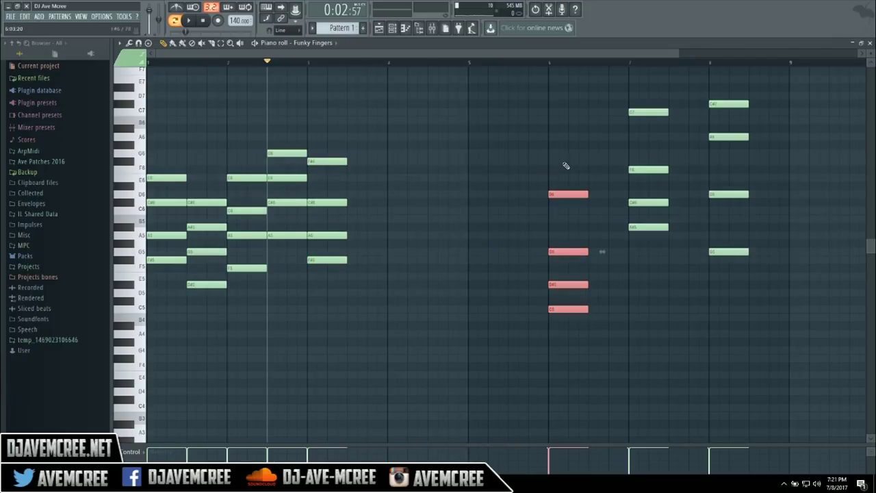
left_click_drag(578, 193, 381, 195)
left_click_drag(607, 101, 673, 244)
left_click_drag(653, 111, 414, 114)
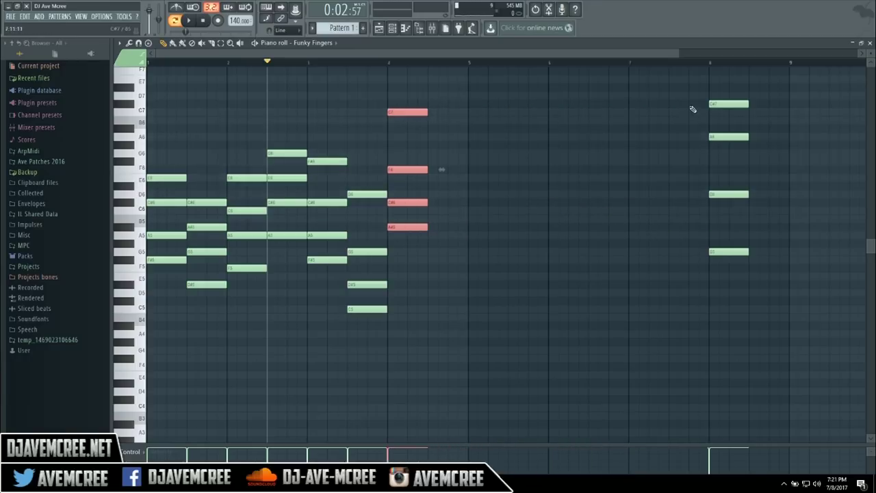
- Move the eighth chord to the middle of bar 4, one semitone lower, and play back the tightened progression
left_click_drag(704, 100, 773, 284)
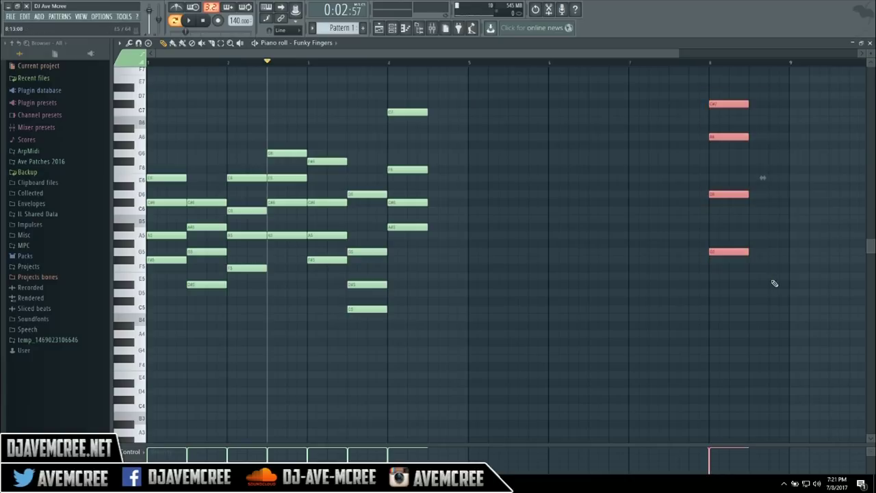
left_click_drag(730, 104, 459, 112)
key("space")
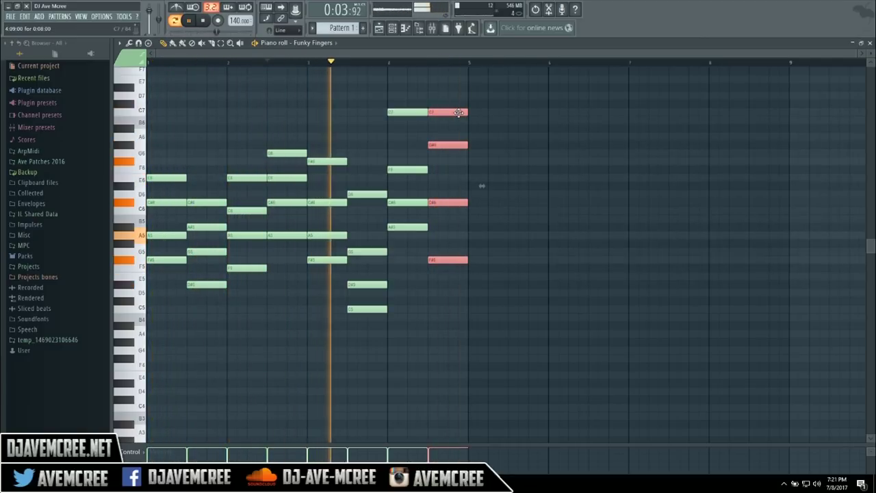
key("space")
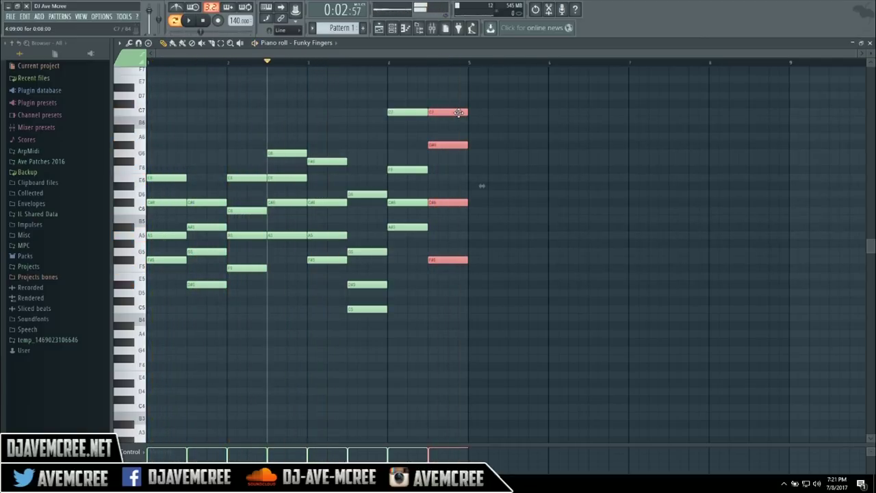
left_click(869, 43)
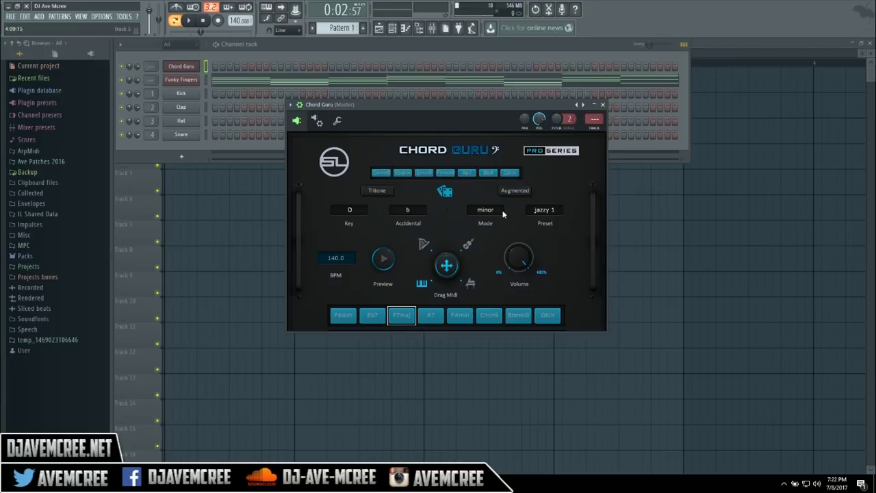
- Set the Chord Guru preset to jazzy 2 and generate a new random chord progression
left_click(536, 213)
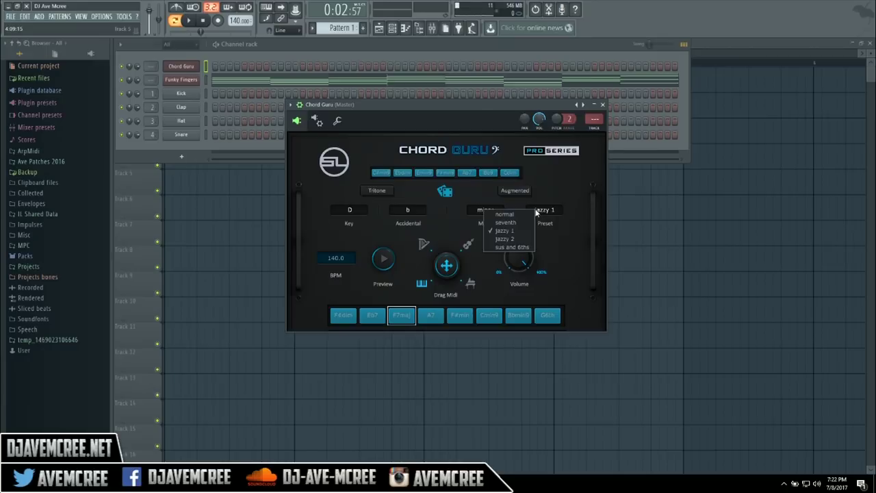
left_click(512, 238)
left_click(445, 192)
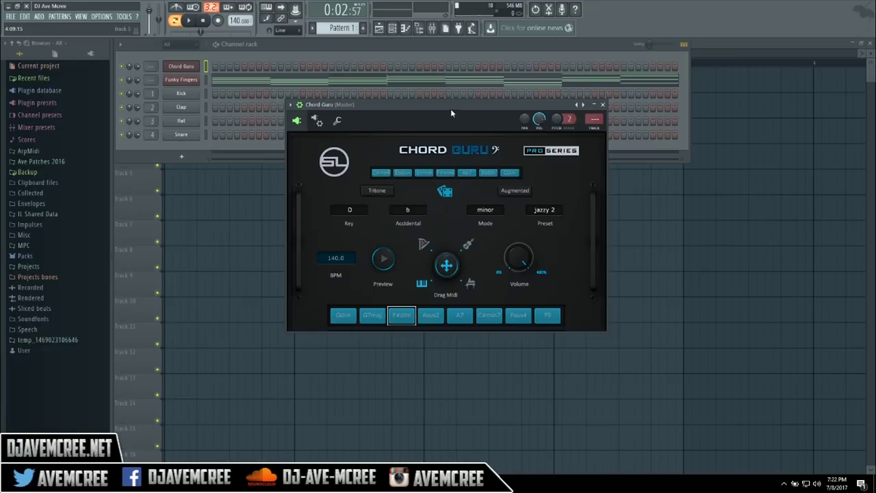
- Switch Chord Guru to the harp sound, transfer the new progression's MIDI to the Funky Fingers channel and play it back
left_click_drag(451, 109, 457, 130)
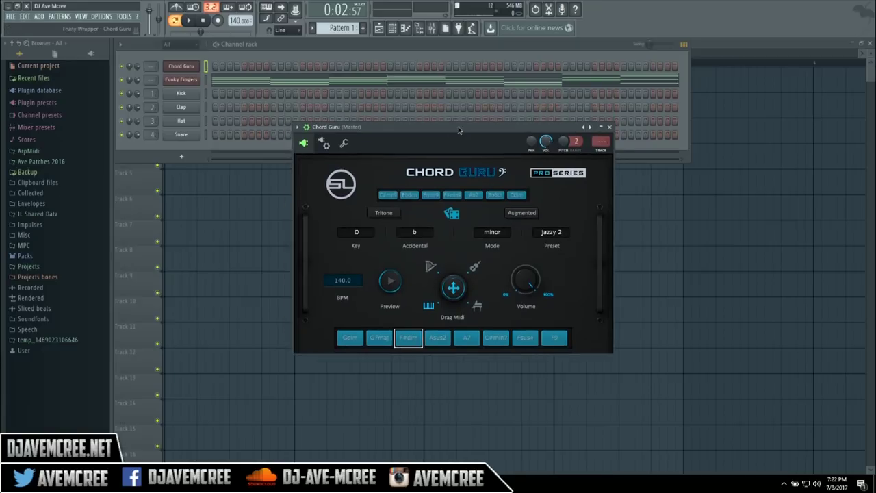
left_click(430, 269)
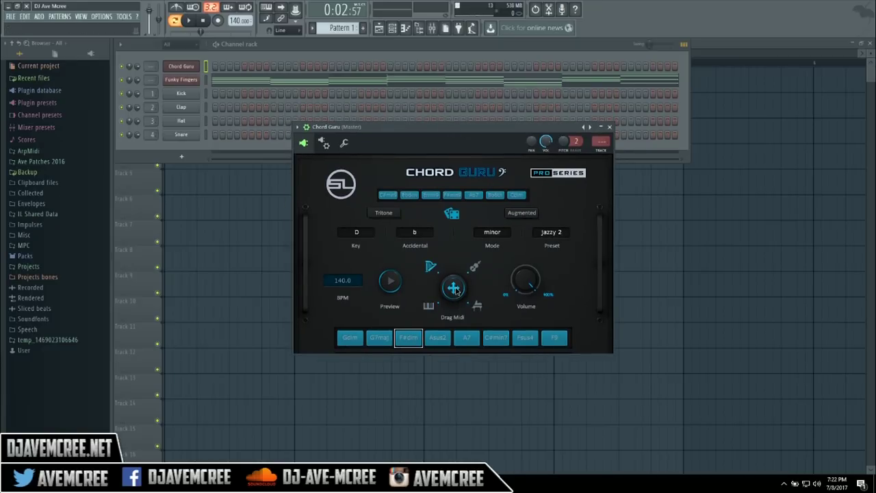
left_click(352, 84)
key("space")
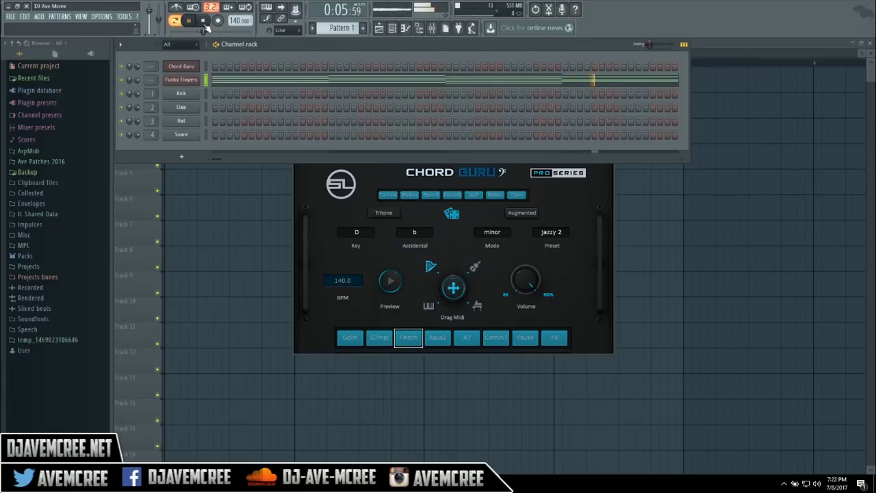
left_click(203, 21)
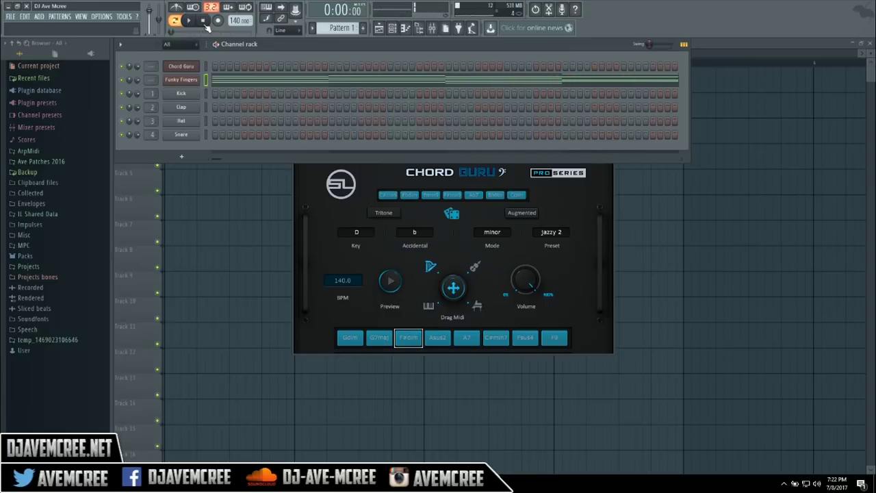
- Load the Classic Grand preset from the 02_KEYBOARDS category in Funky Fingers and play back the pattern with it
left_click(191, 80)
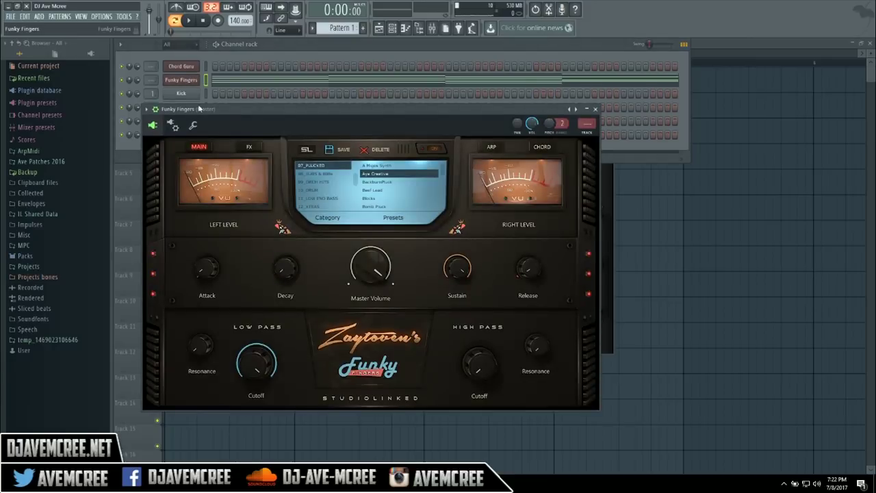
left_click(380, 166)
key("space")
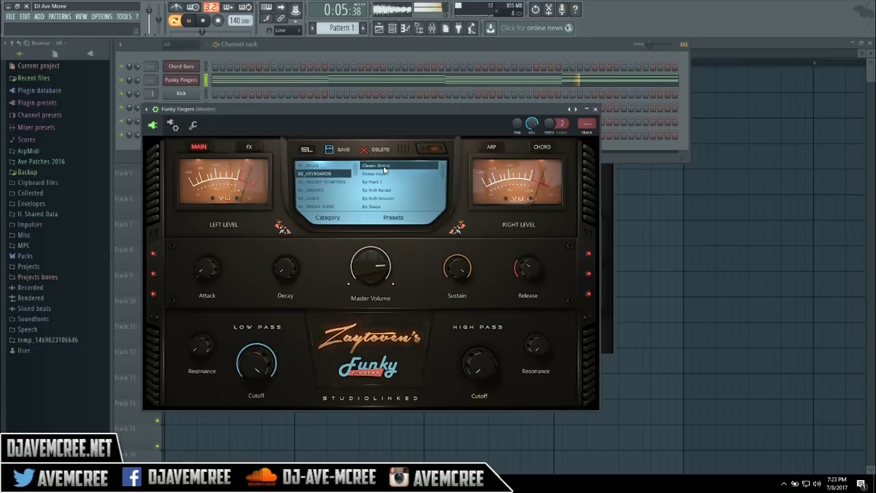
key("space")
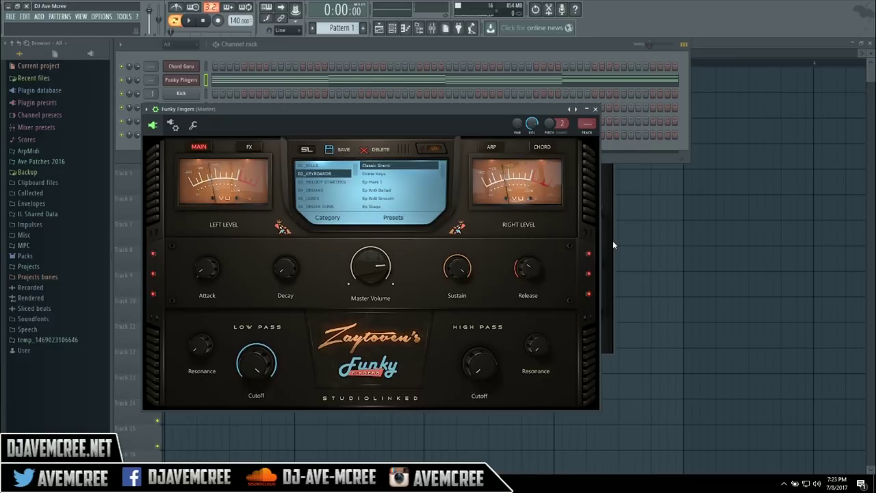
- Close the Funky Fingers window and enable the Augmented option in Chord Guru
key("Up")
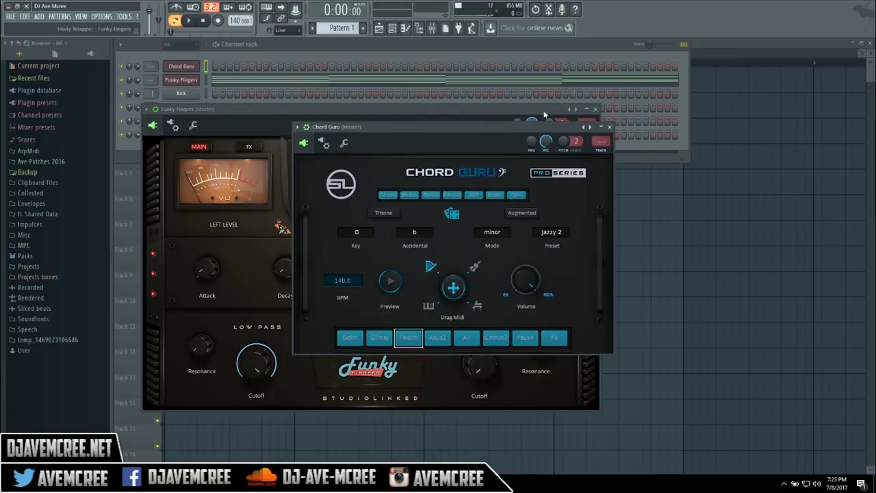
left_click(598, 110)
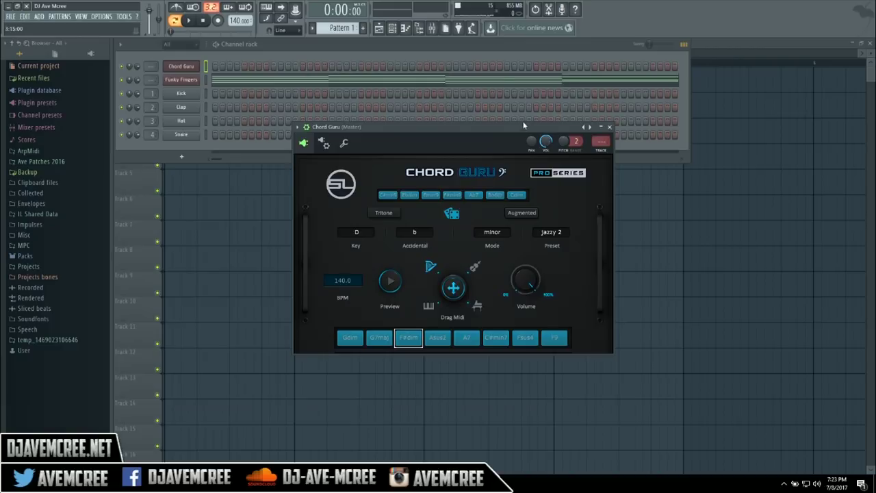
left_click_drag(511, 129, 508, 131)
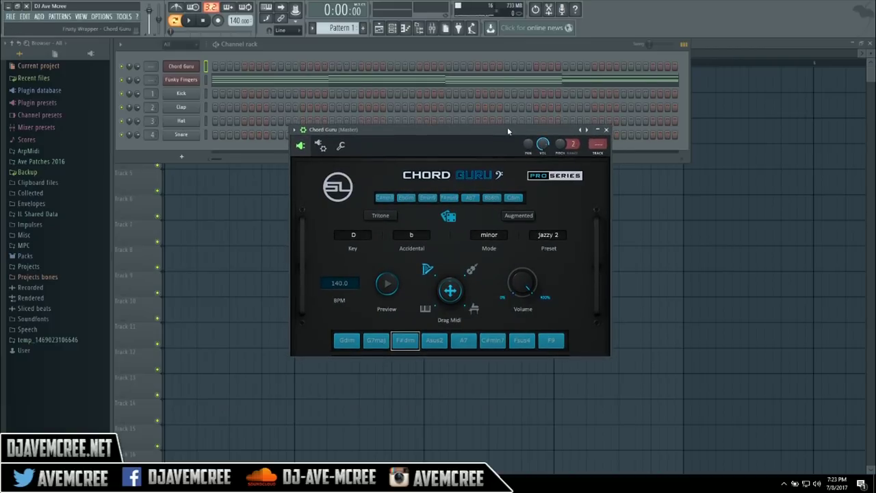
left_click(522, 219)
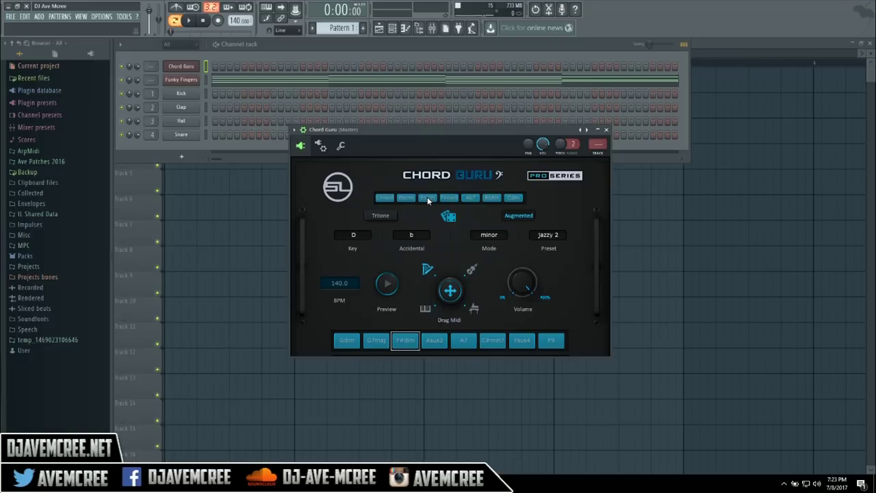